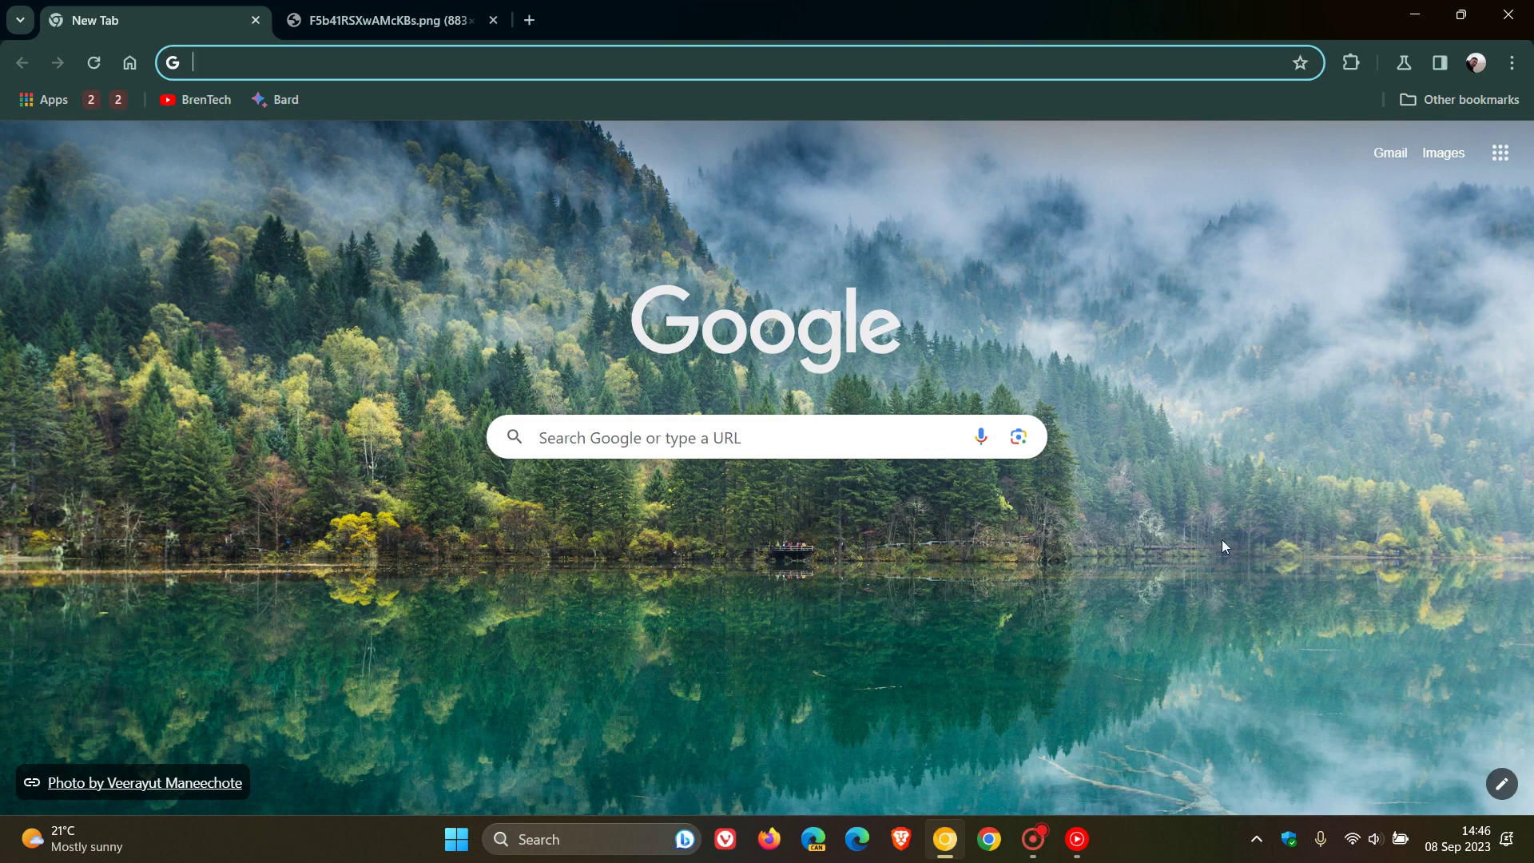
# Switch the side panel from the reading list to Reading mode and drag its divider left to widen it.
pyautogui.click(1441, 64)
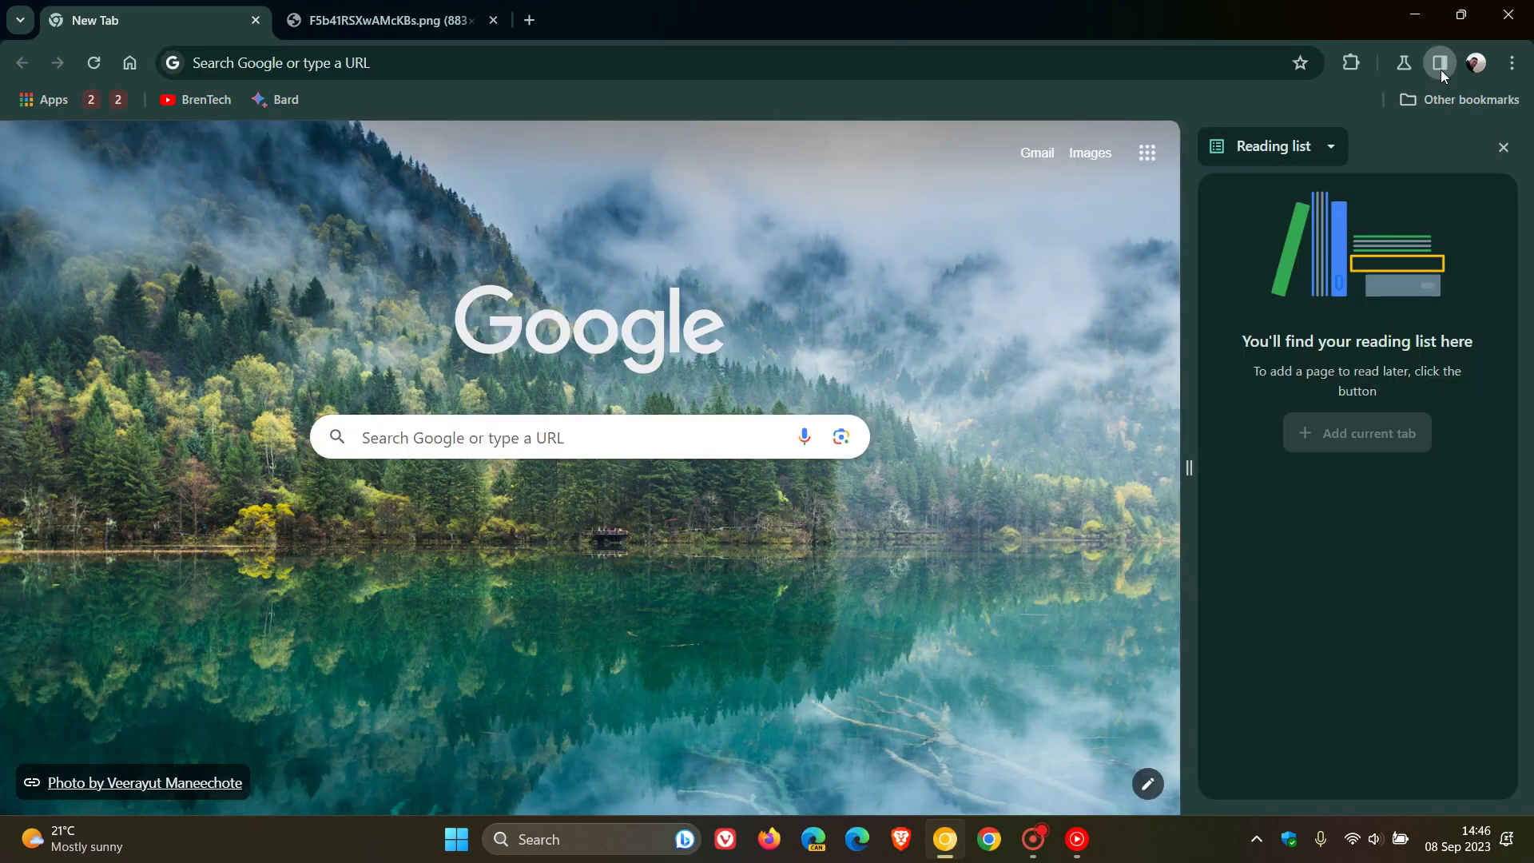
pyautogui.click(1324, 143)
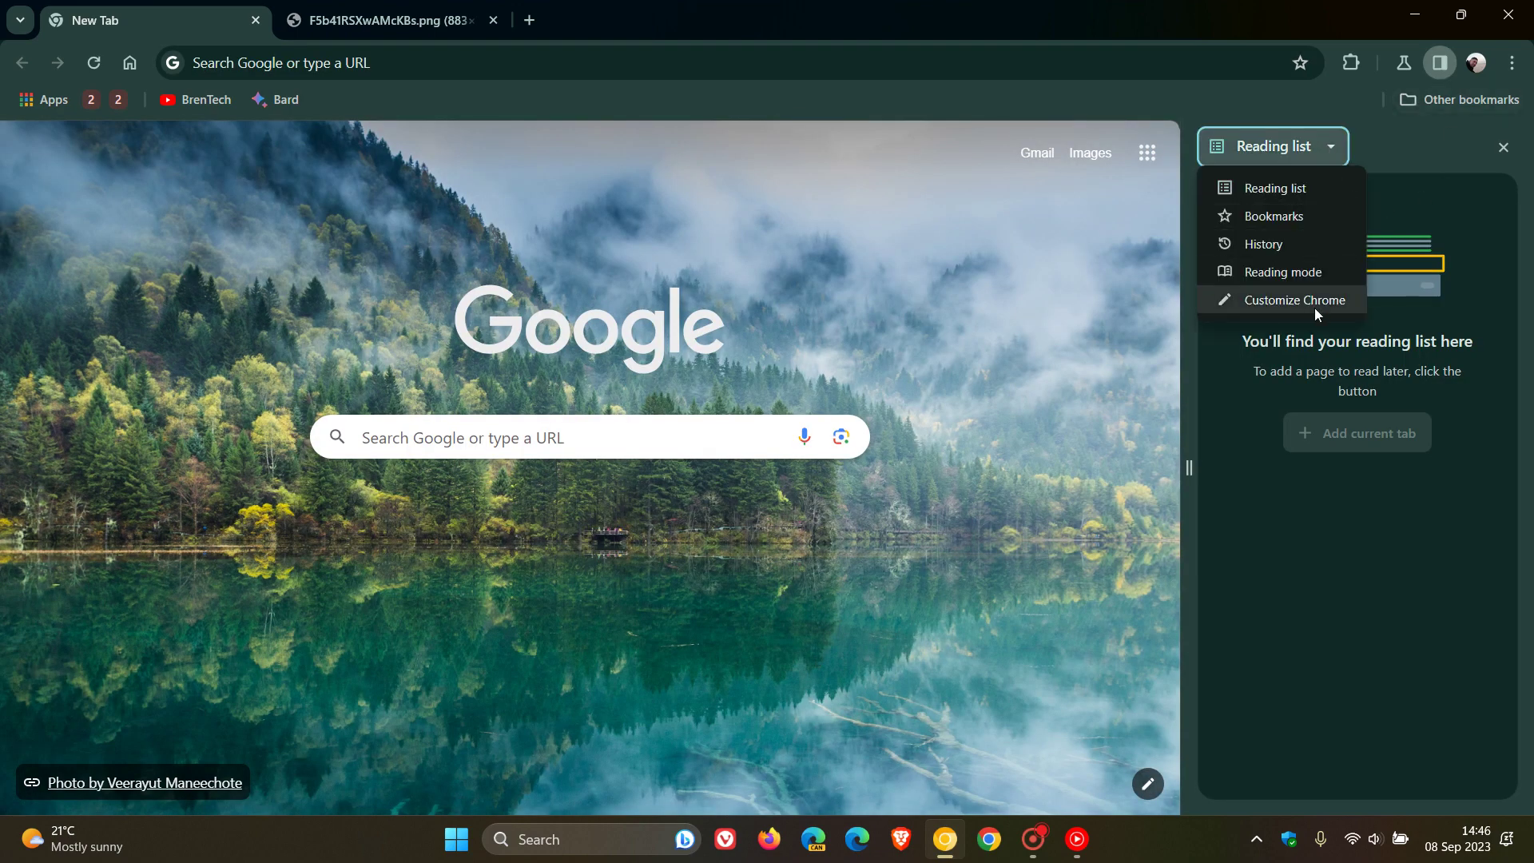
pyautogui.click(1296, 276)
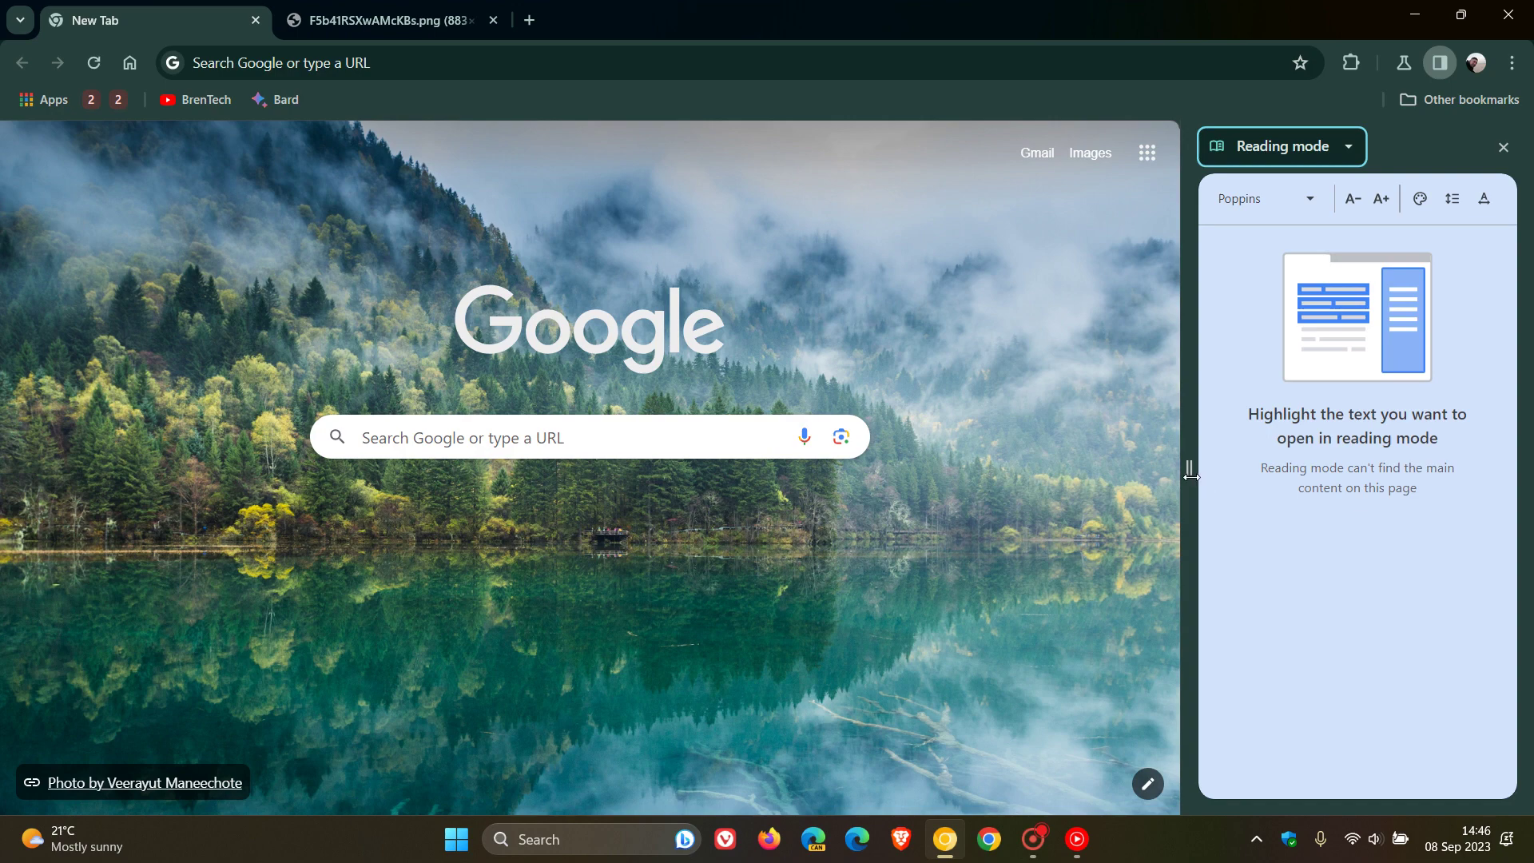
pyautogui.moveTo(1188, 471); pyautogui.dragTo(1020, 506)
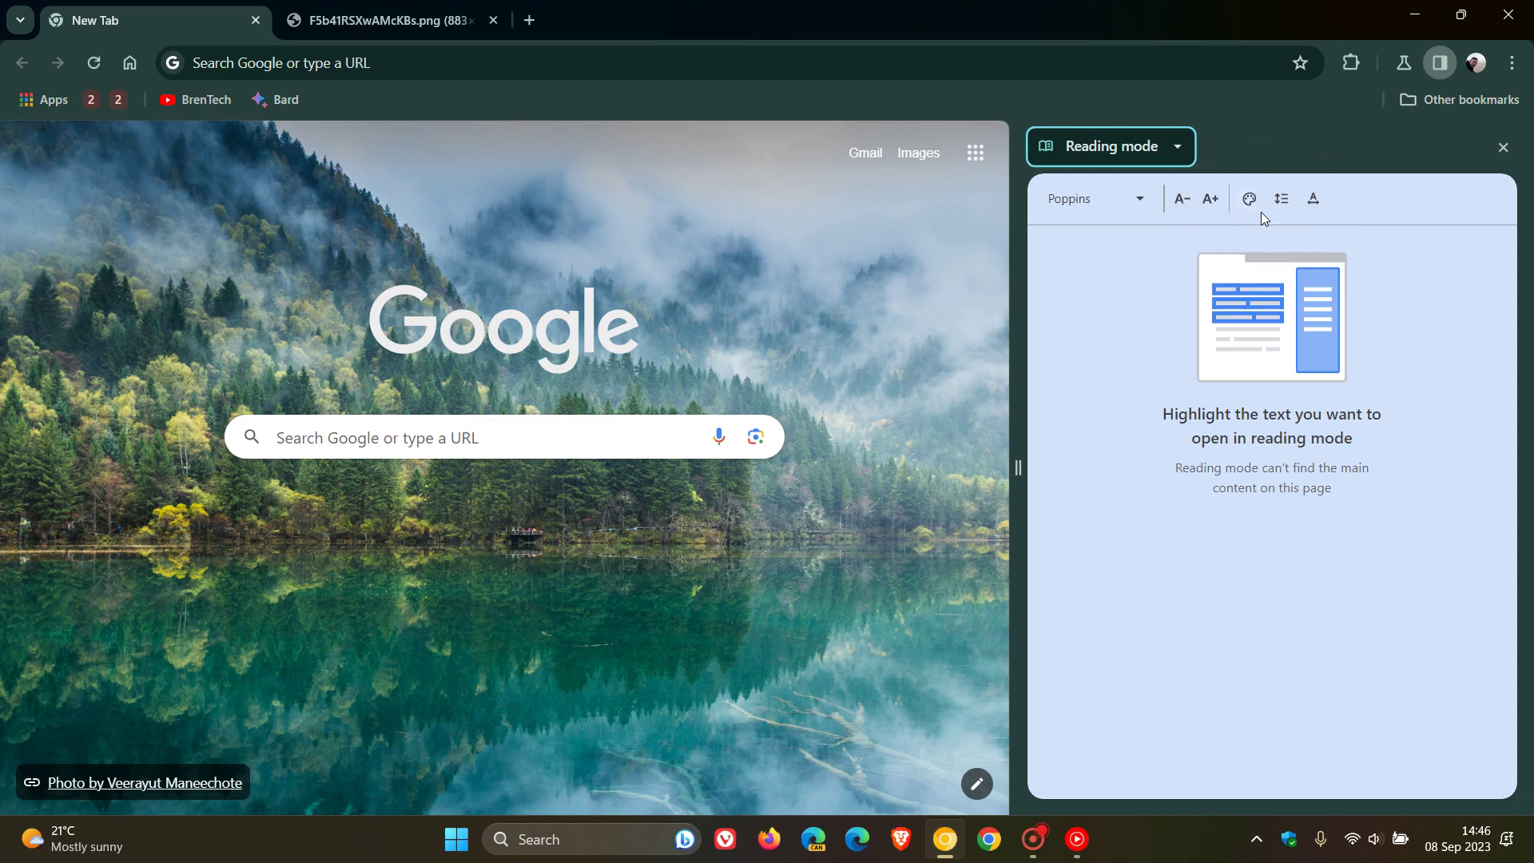
# Show the F5b41RSXwAMcKBs.png Read Aloud speeds screenshot and narrow the Reading mode panel.
pyautogui.click(382, 22)
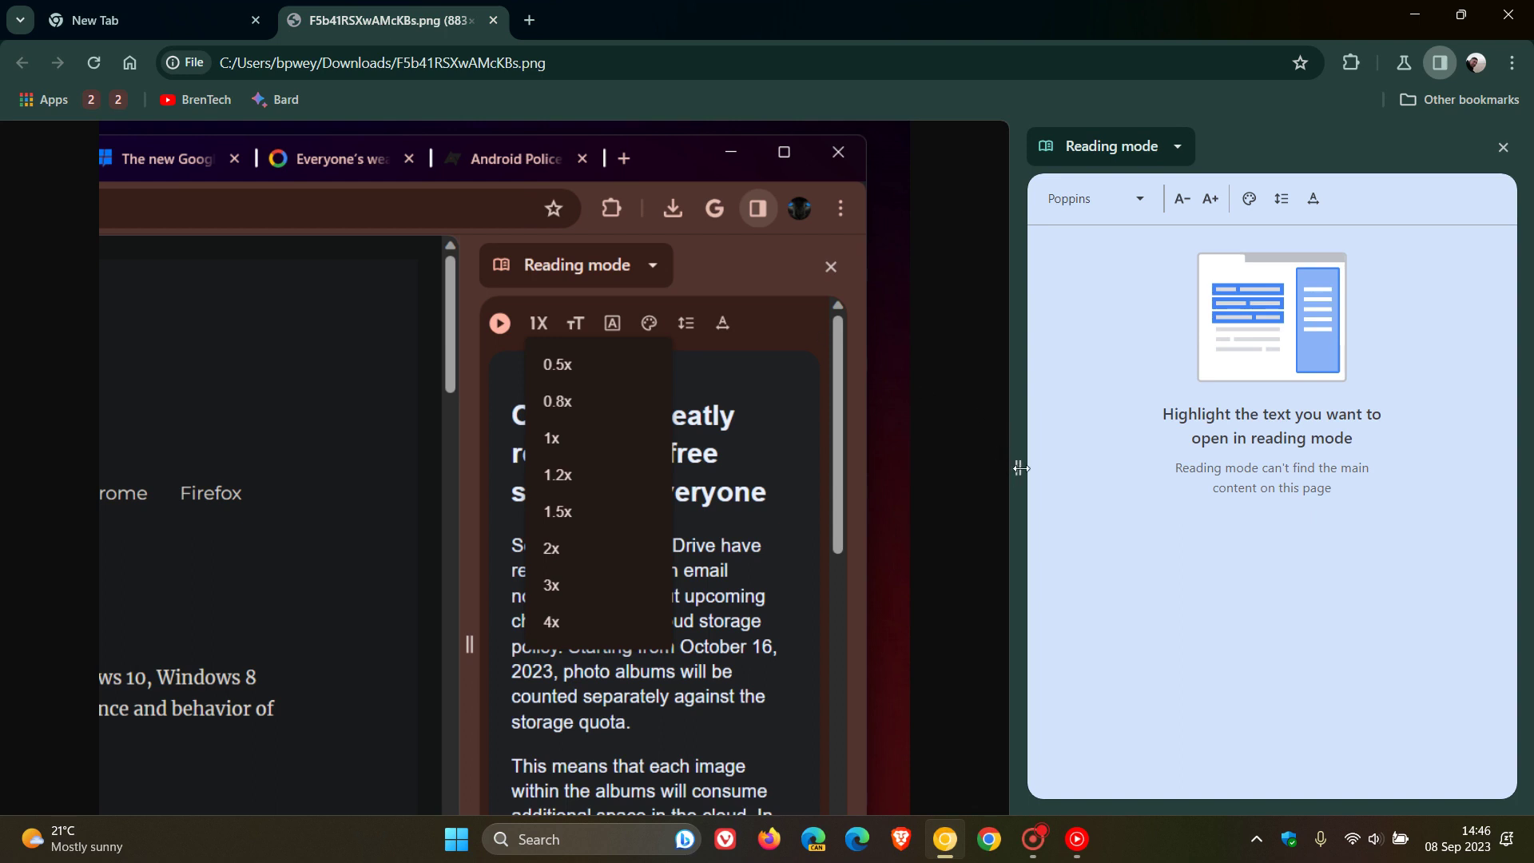
pyautogui.moveTo(1016, 470); pyautogui.dragTo(1160, 469)
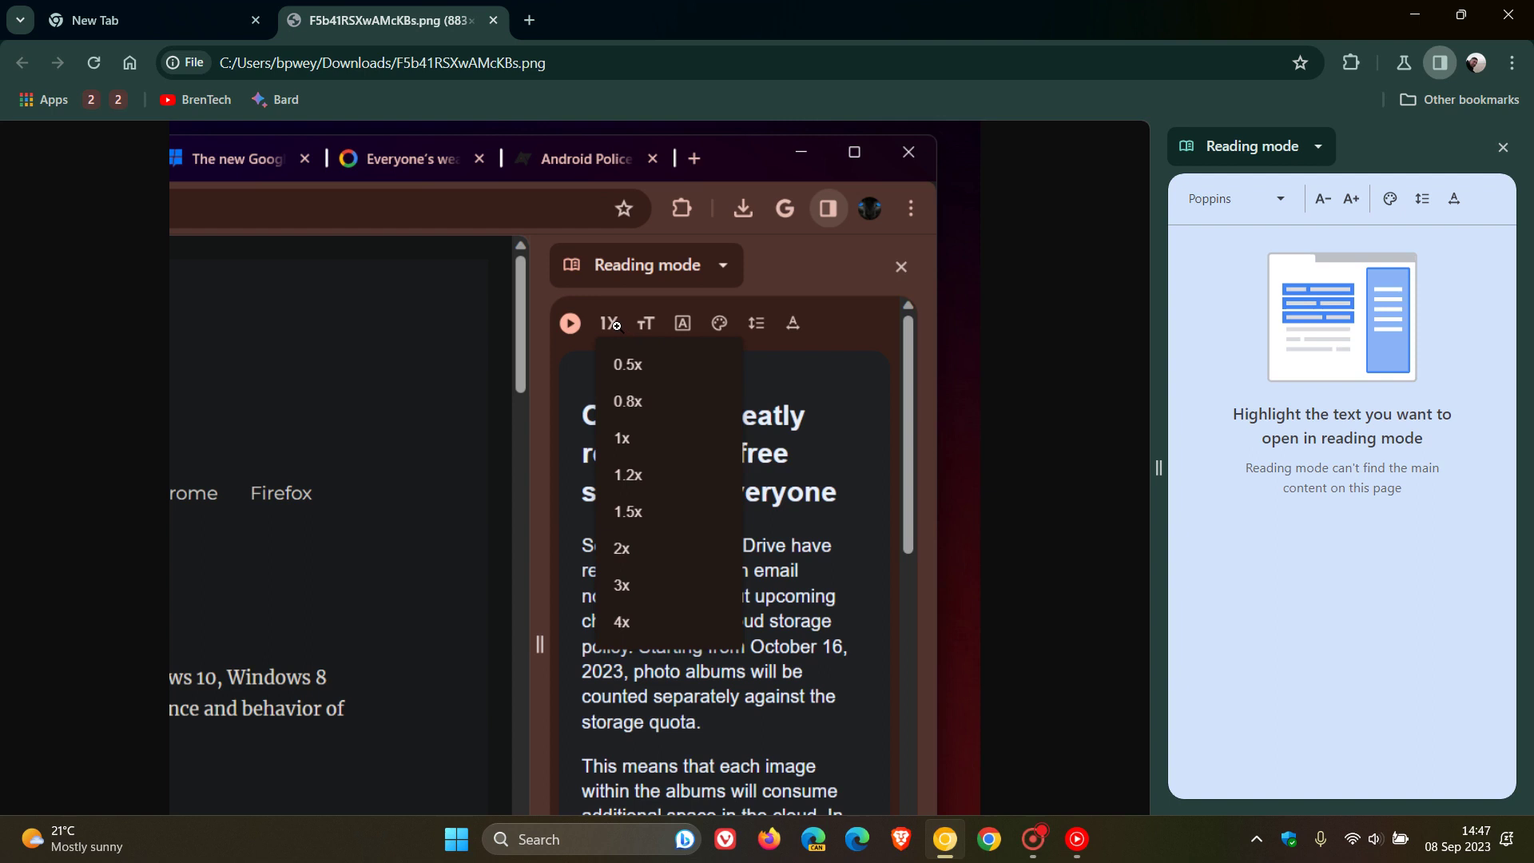
pyautogui.click(592, 331)
# Switch back to the New Tab tab, keeping the Reading mode panel open.
pyautogui.click(159, 19)
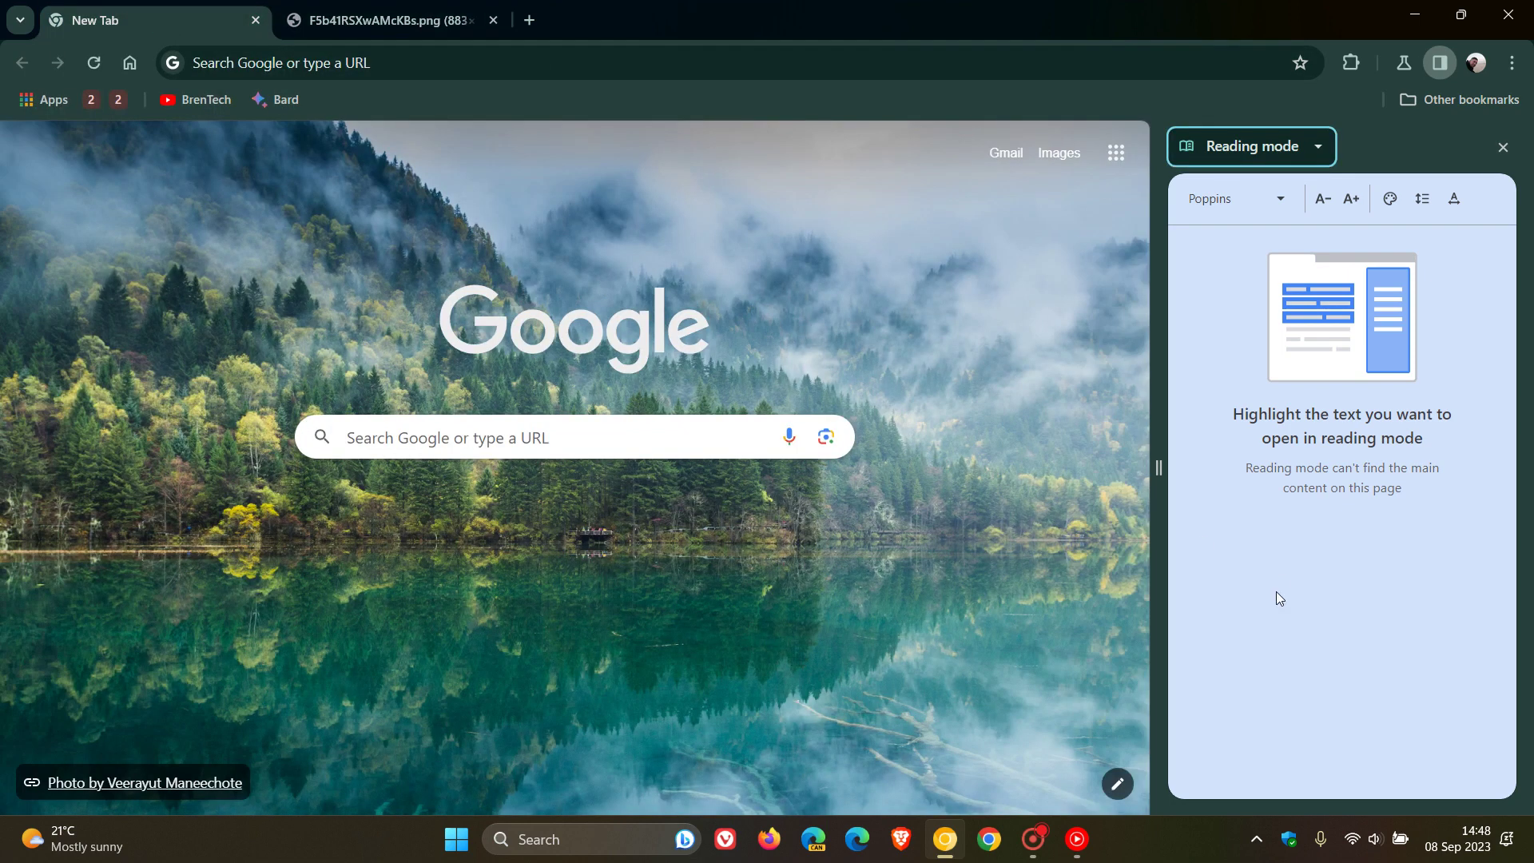